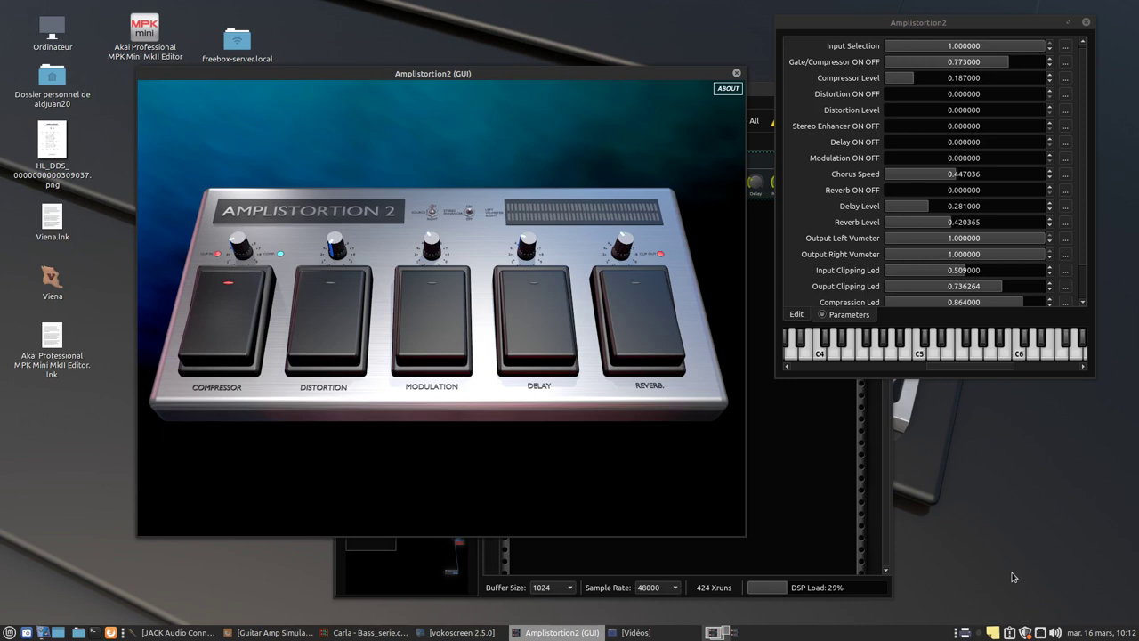
Try the Reverb pedal with its level raised to about 0.95, switching the pedal off again.
{"action": "left_click", "coordinate": [634, 336]}
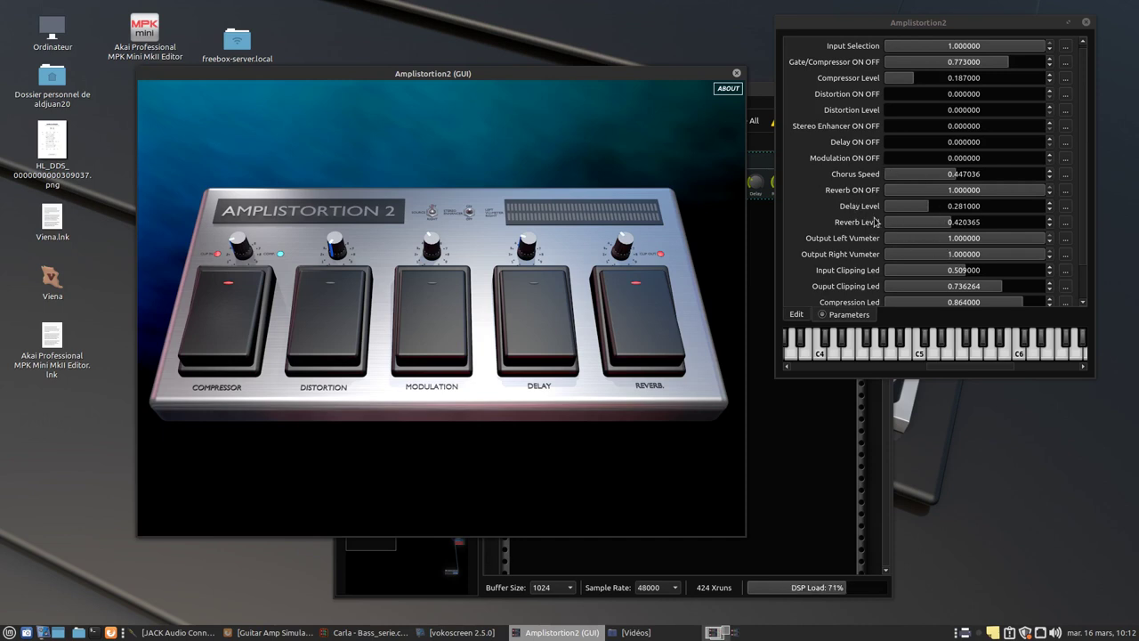
{"action": "left_click", "coordinate": [982, 224]}
{"action": "left_click_drag", "start_coordinate": [981, 227], "coordinate": [1017, 244]}
{"action": "mouse_move", "coordinate": [633, 254]}
{"action": "left_mouse_down"}
{"action": "mouse_move", "coordinate": [621, 272]}
{"action": "mouse_move", "coordinate": [580, 255]}
{"action": "mouse_move", "coordinate": [647, 265]}
{"action": "left_mouse_up"}
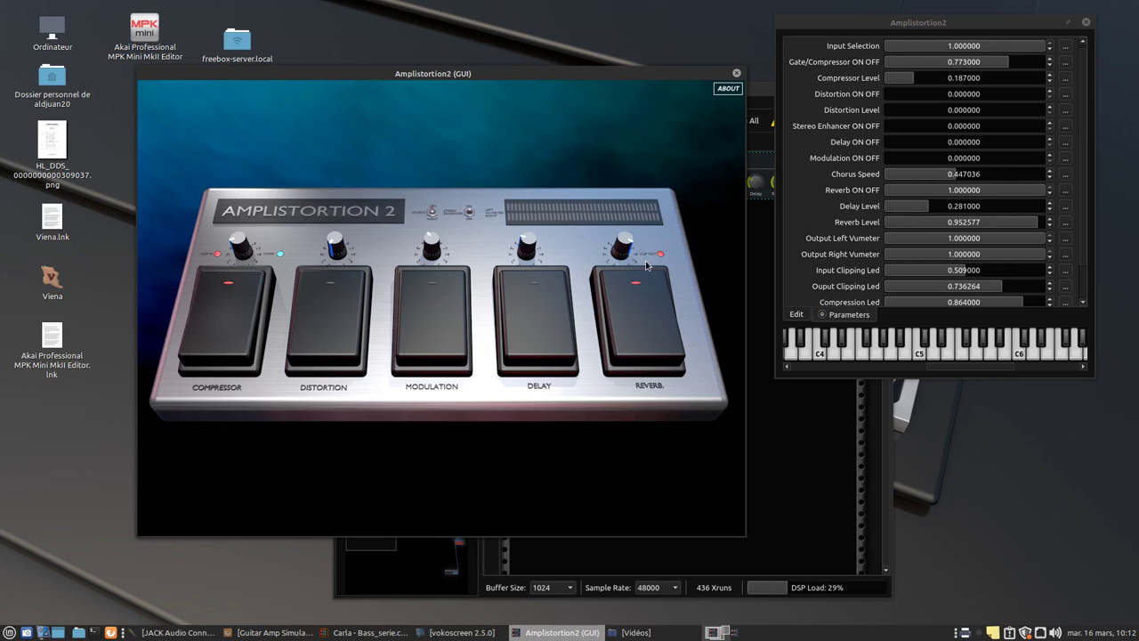
{"action": "left_click", "coordinate": [644, 316]}
Try the Delay pedal with its level raised to about 0.81, switching the pedal off again.
{"action": "left_click", "coordinate": [531, 336]}
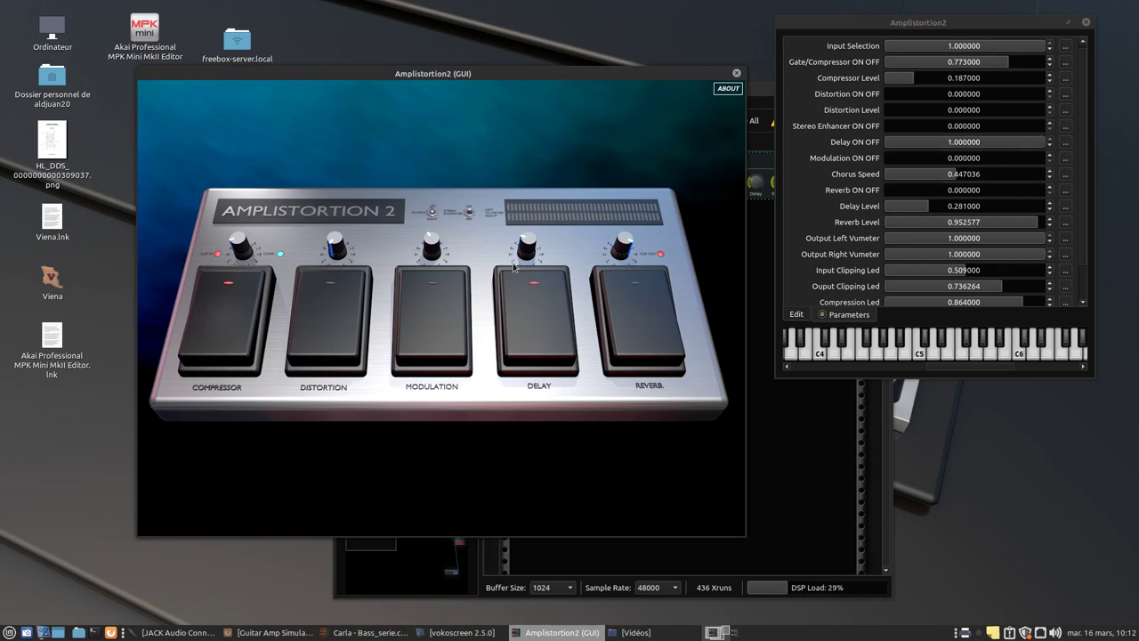
{"action": "left_click_drag", "start_coordinate": [523, 244], "coordinate": [548, 248]}
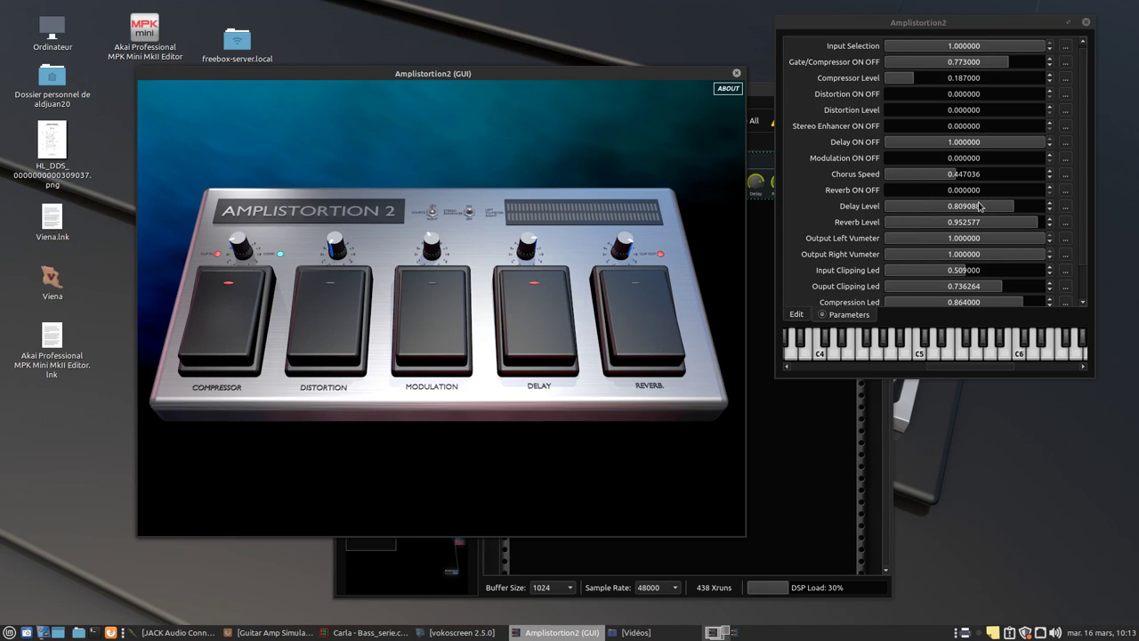
{"action": "left_click", "coordinate": [525, 311]}
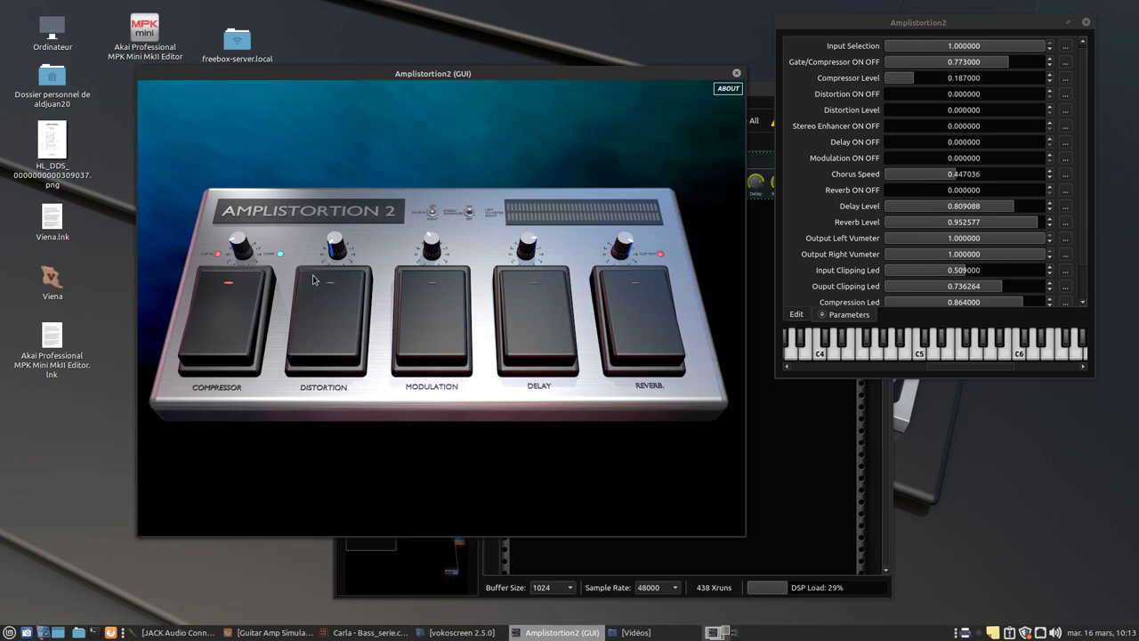
Try the Modulation pedal at about 0.84 with the chorus speed raised to about 0.85, switching the pedal off again.
{"action": "left_click", "coordinate": [414, 358]}
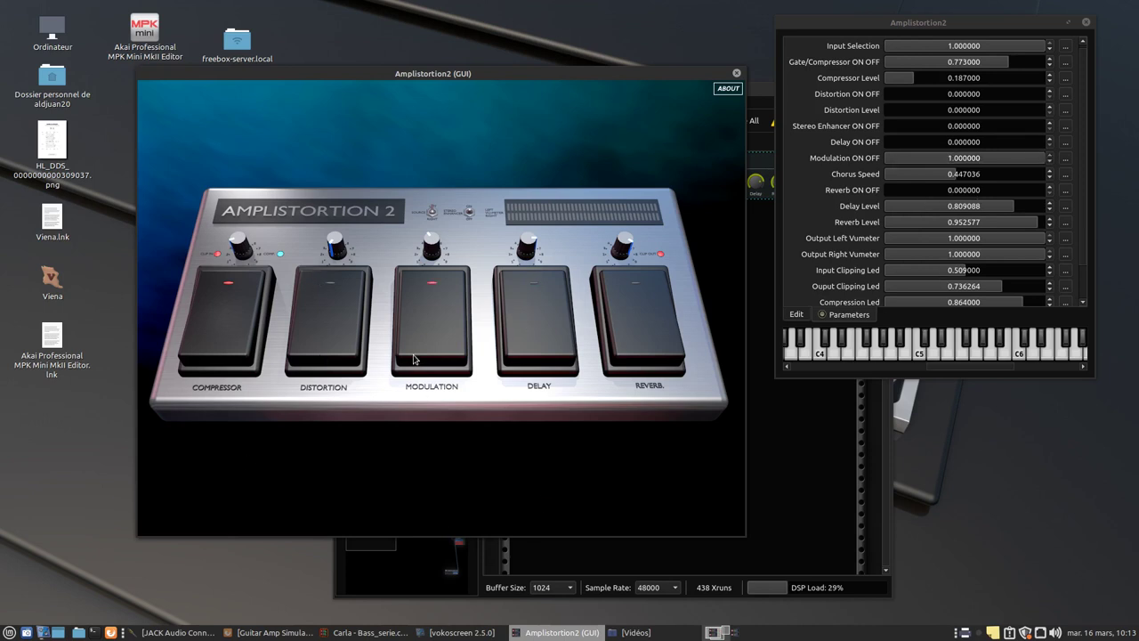
{"action": "left_click", "coordinate": [979, 163]}
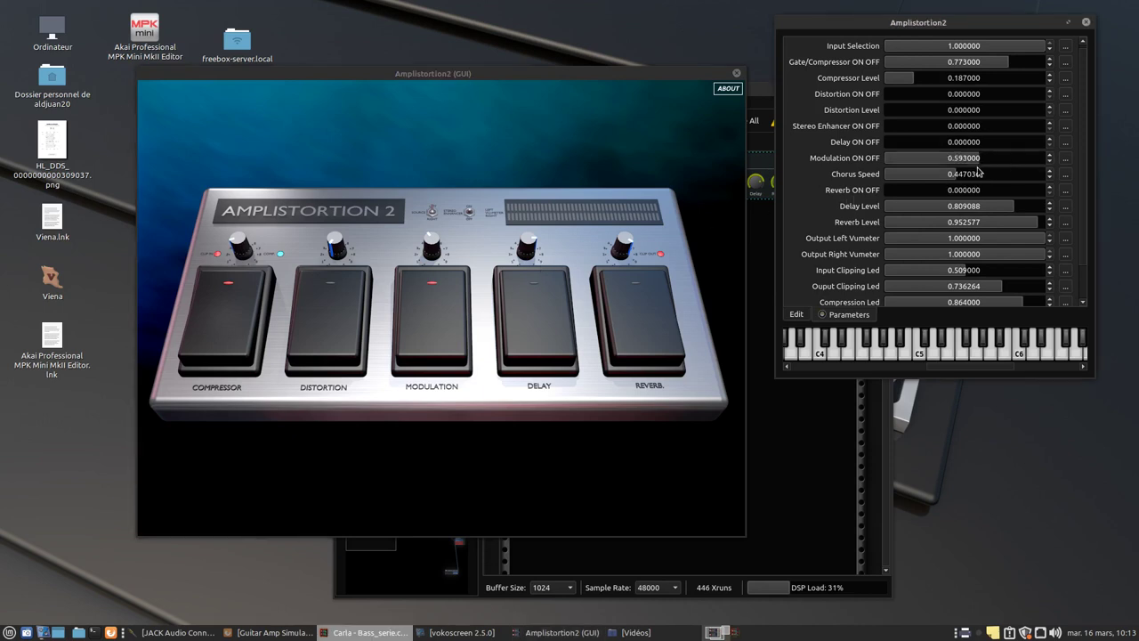
{"action": "left_click", "coordinate": [963, 157]}
{"action": "left_click_drag", "start_coordinate": [963, 156], "coordinate": [1021, 161]}
{"action": "left_click", "coordinate": [930, 179]}
{"action": "left_click_drag", "start_coordinate": [926, 184], "coordinate": [957, 209]}
{"action": "left_click_drag", "start_coordinate": [429, 253], "coordinate": [471, 256]}
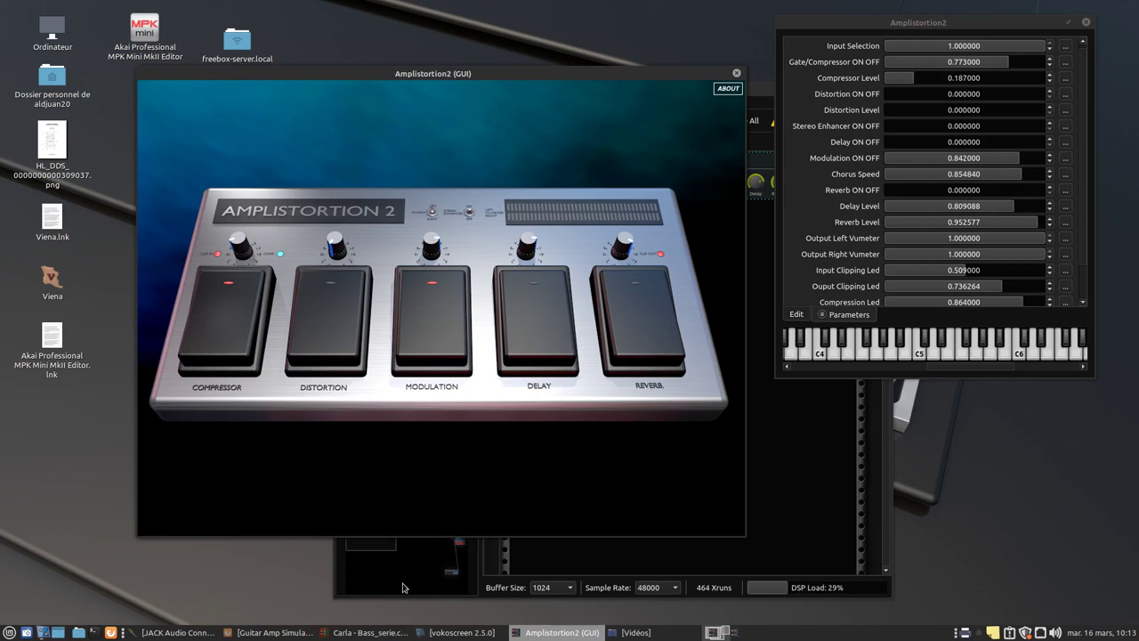
{"action": "left_click", "coordinate": [432, 322]}
Switch on the Distortion pedal and the stereo enhancer, with the compressor level raised to about 0.83.
{"action": "left_click", "coordinate": [333, 331]}
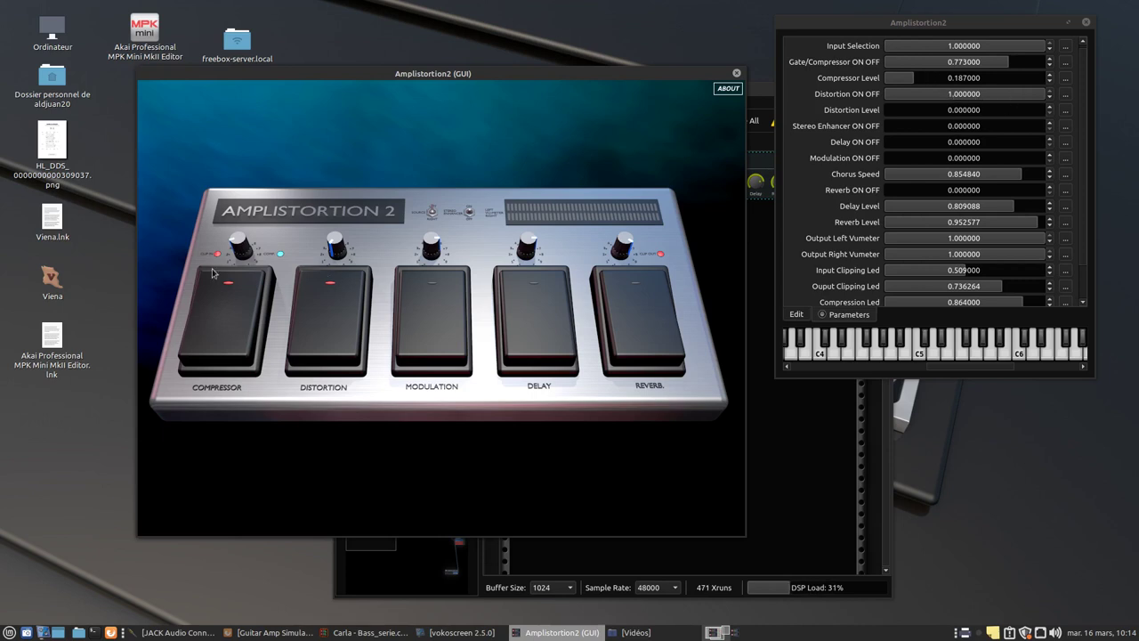
{"action": "left_click_drag", "start_coordinate": [233, 246], "coordinate": [277, 250]}
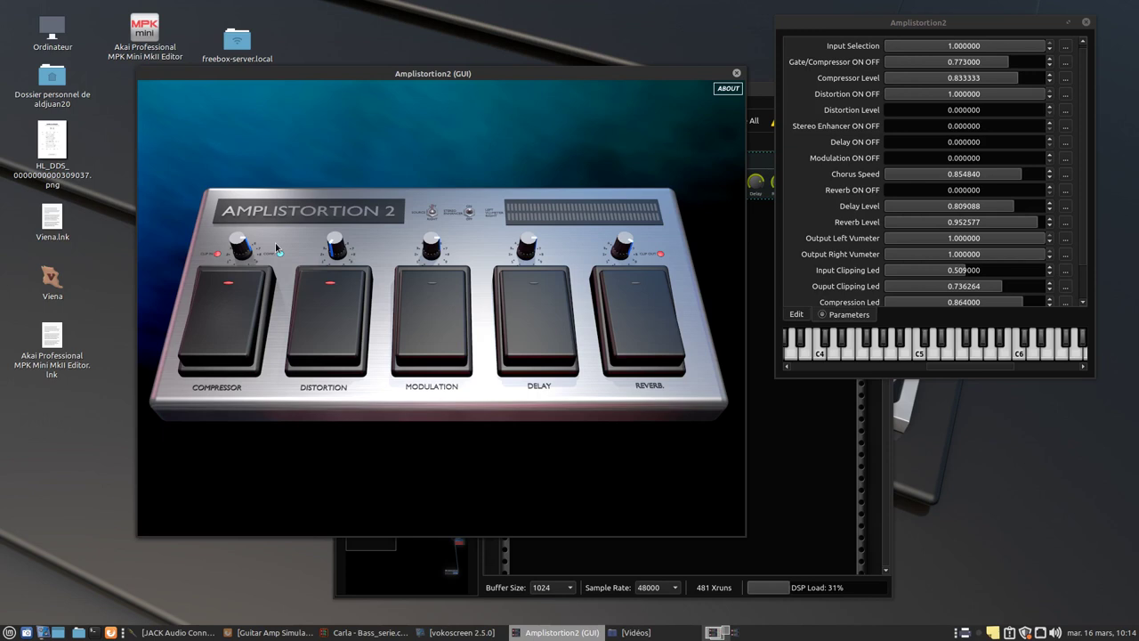
{"action": "left_click", "coordinate": [468, 213]}
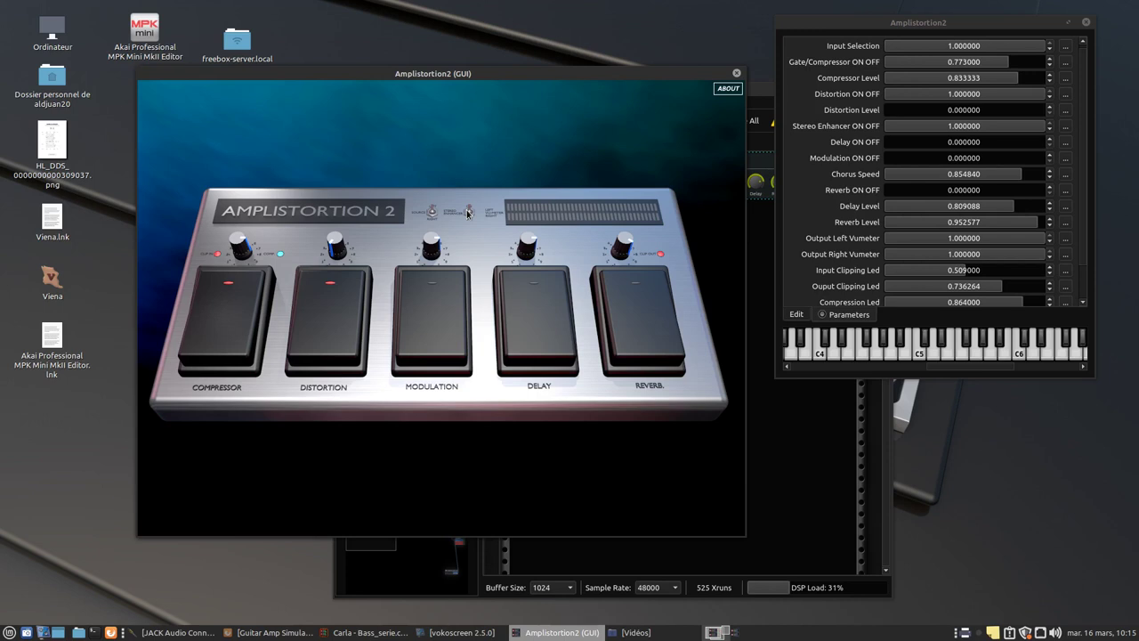
Switch on the Reverb and Modulation pedals, leave Delay off, and lower the chorus speed to about 0.32.
{"action": "left_click", "coordinate": [539, 374]}
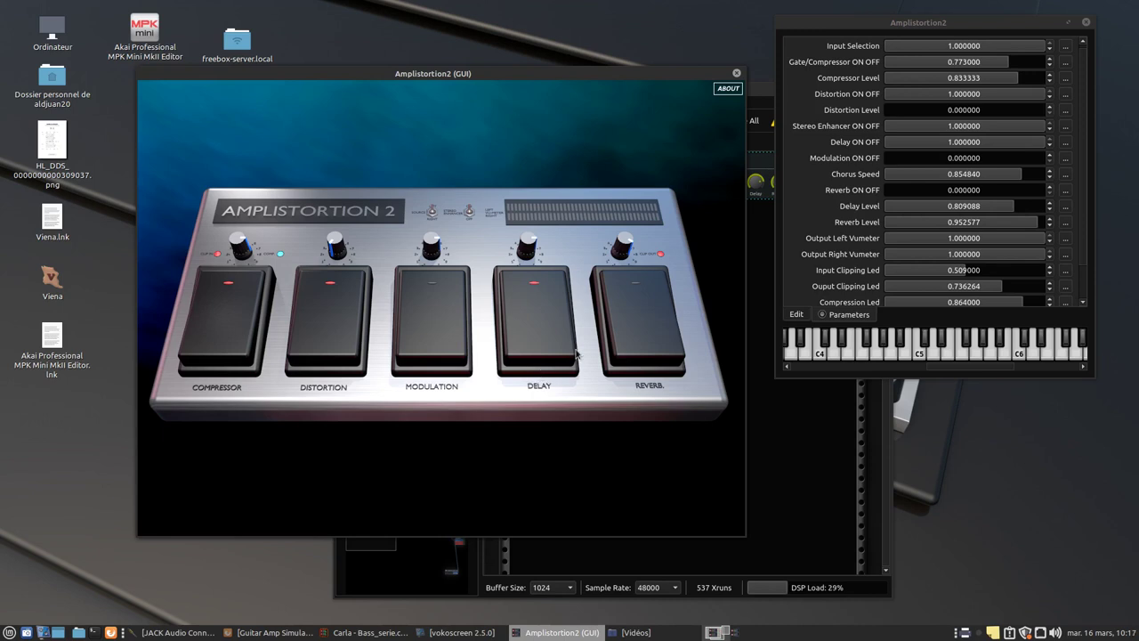
{"action": "left_click", "coordinate": [556, 324]}
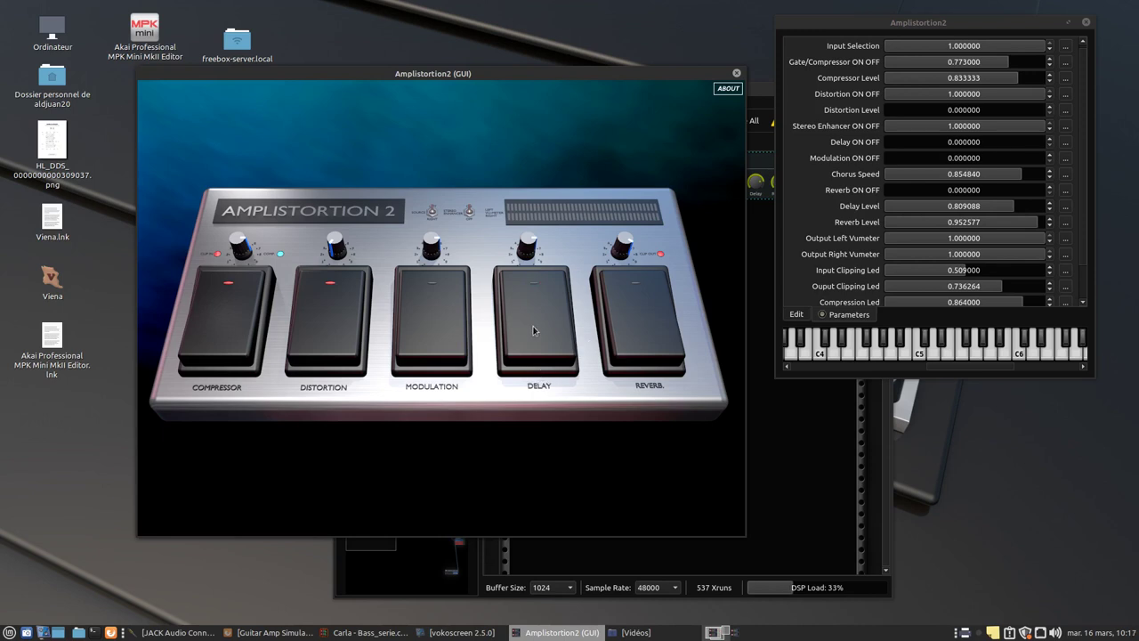
{"action": "left_click", "coordinate": [652, 336]}
{"action": "left_click", "coordinate": [426, 345]}
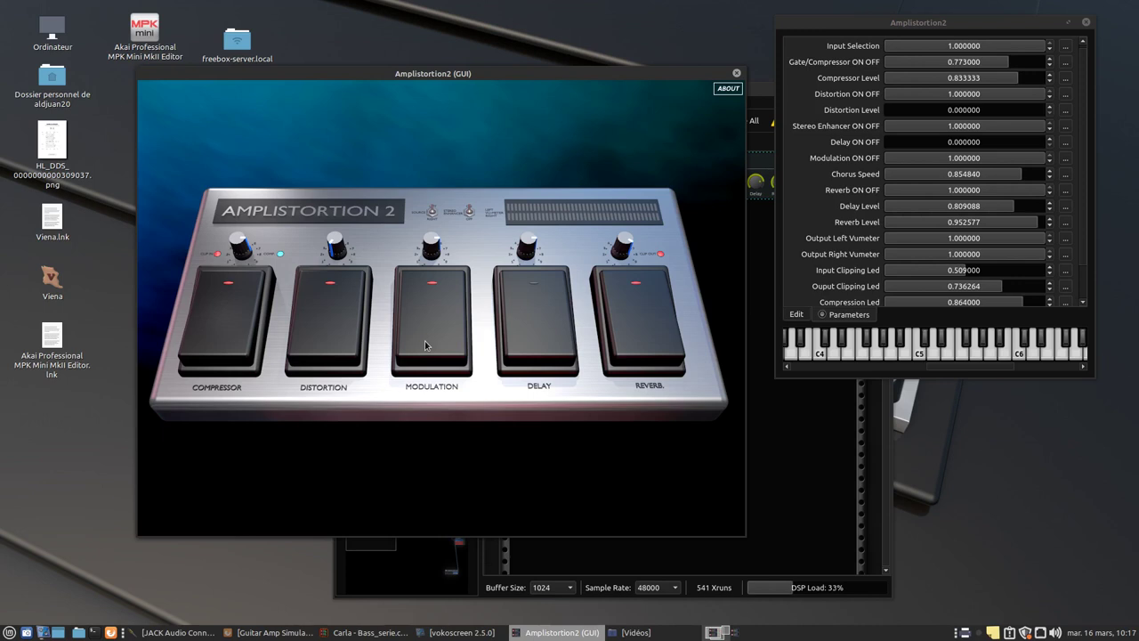
{"action": "left_click_drag", "start_coordinate": [431, 242], "coordinate": [429, 243]}
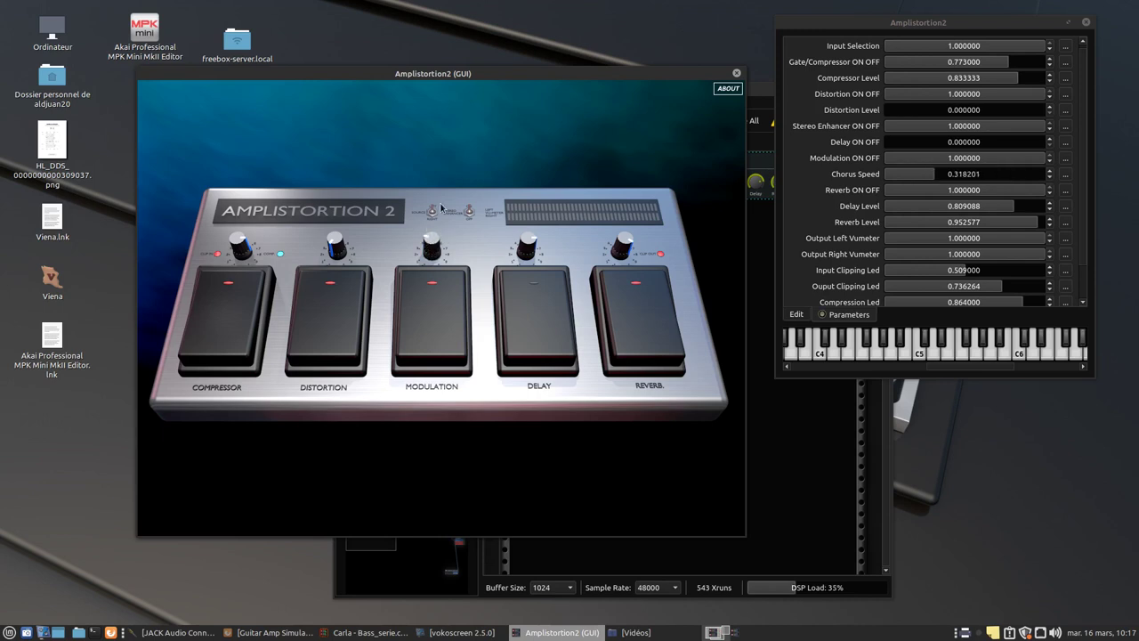
Toggle the stereo enhancer off and on again, and set the input selection to 0.
{"action": "left_click", "coordinate": [476, 214]}
{"action": "left_click", "coordinate": [475, 214]}
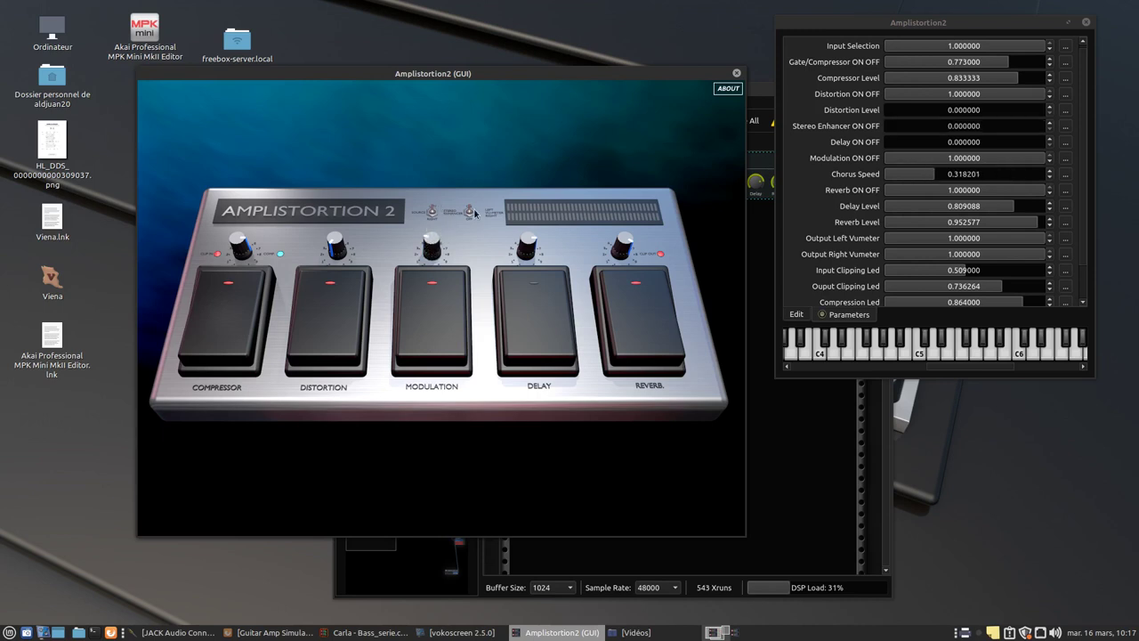
{"action": "left_click", "coordinate": [435, 212]}
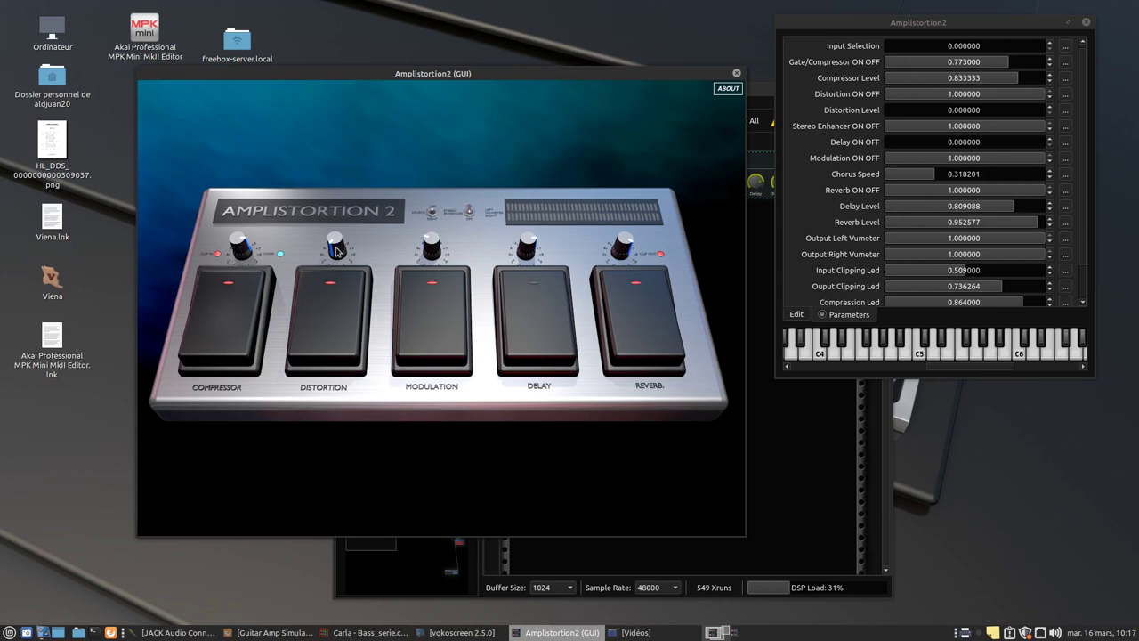
Adjust the distortion level to about 0.56, the compressor level to about 0.41 and the reverb level to about 0.51.
{"action": "left_click_drag", "start_coordinate": [339, 251], "coordinate": [331, 204]}
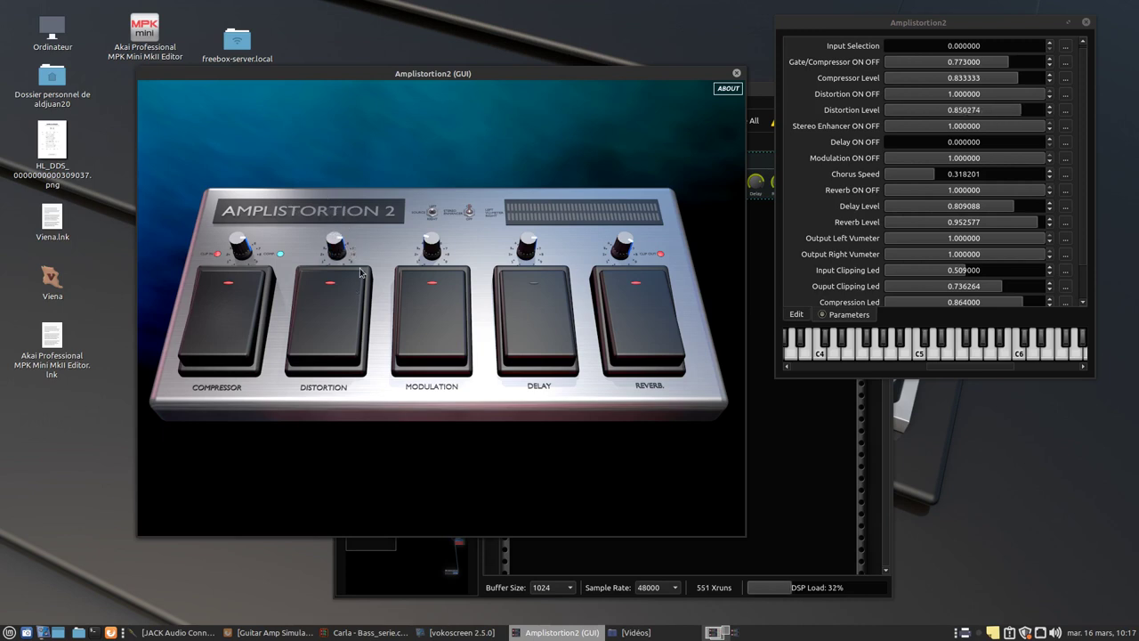
{"action": "left_click_drag", "start_coordinate": [337, 243], "coordinate": [333, 258]}
{"action": "left_click_drag", "start_coordinate": [229, 247], "coordinate": [240, 226]}
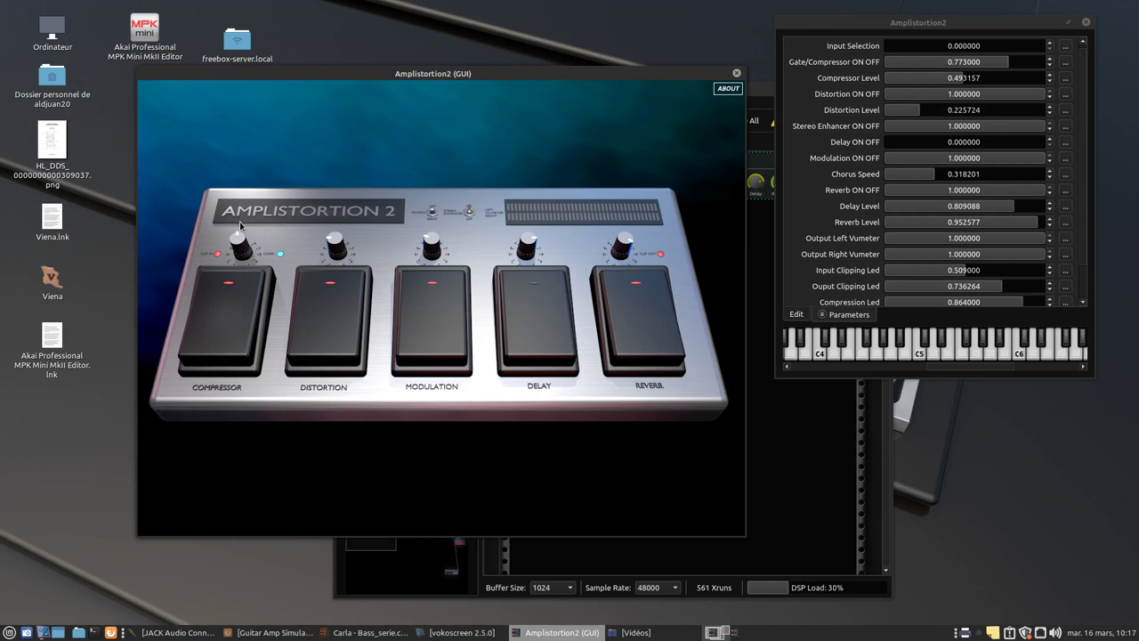
{"action": "left_click_drag", "start_coordinate": [339, 256], "coordinate": [347, 223]}
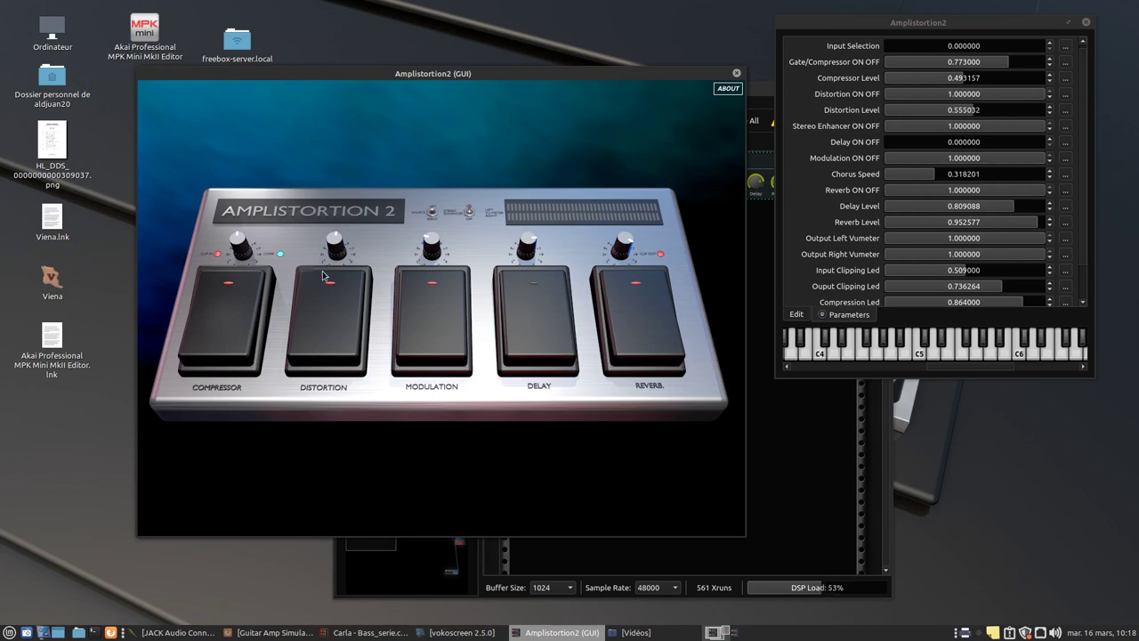
{"action": "left_click_drag", "start_coordinate": [238, 244], "coordinate": [239, 227]}
{"action": "left_click_drag", "start_coordinate": [627, 253], "coordinate": [624, 212]}
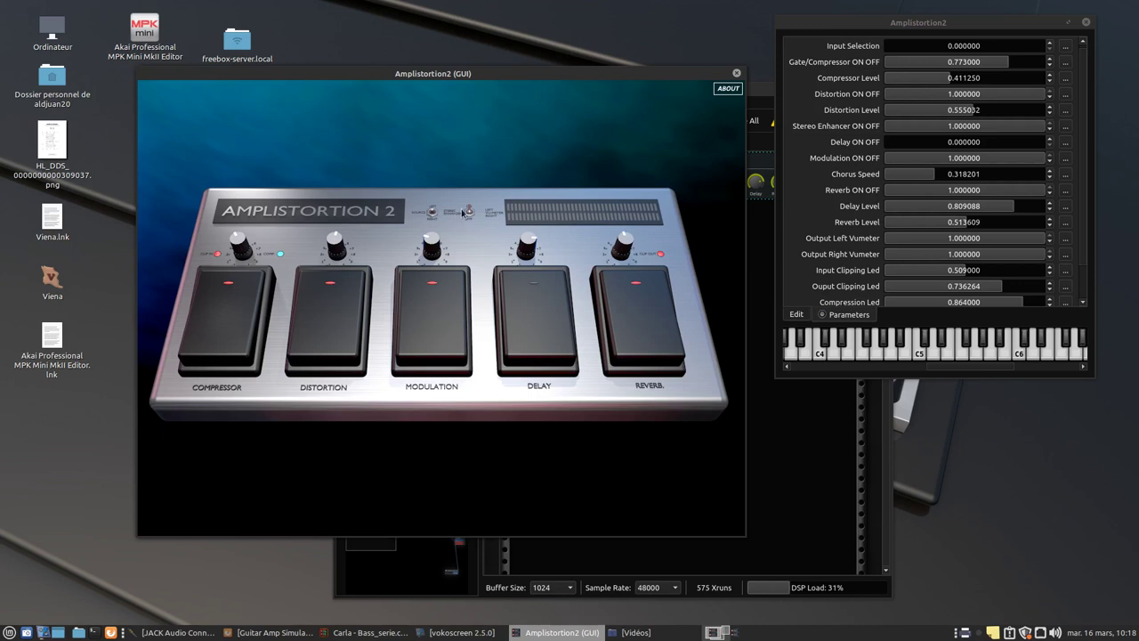
Set the input selection back to 1 and switch on the Delay pedal with its level at about 0.50.
{"action": "left_click", "coordinate": [432, 212]}
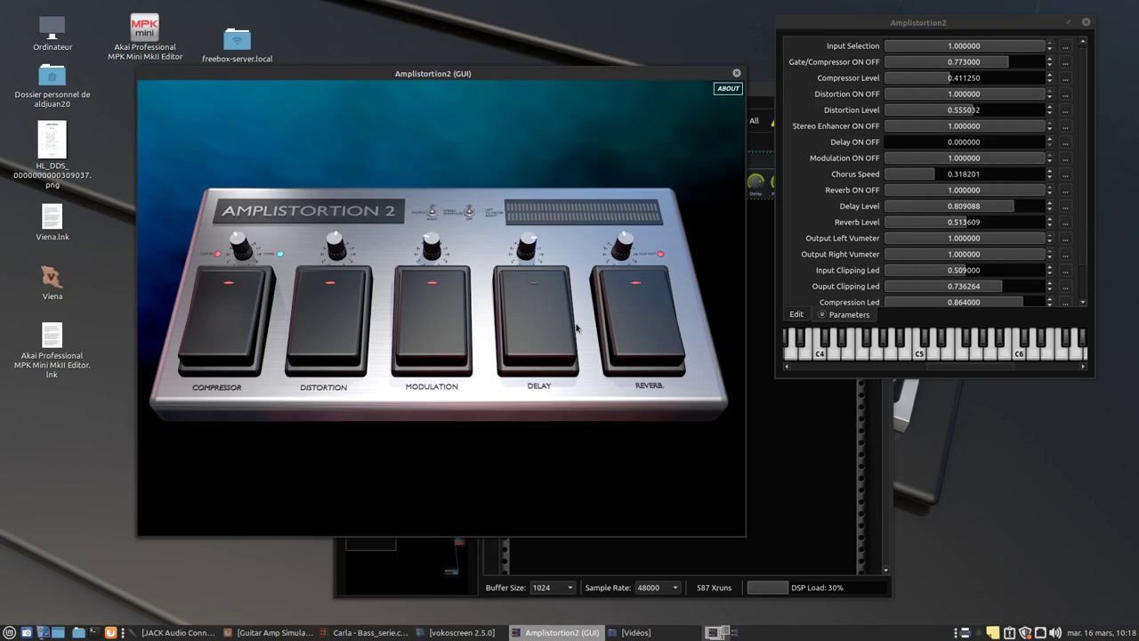
{"action": "left_click", "coordinate": [547, 357]}
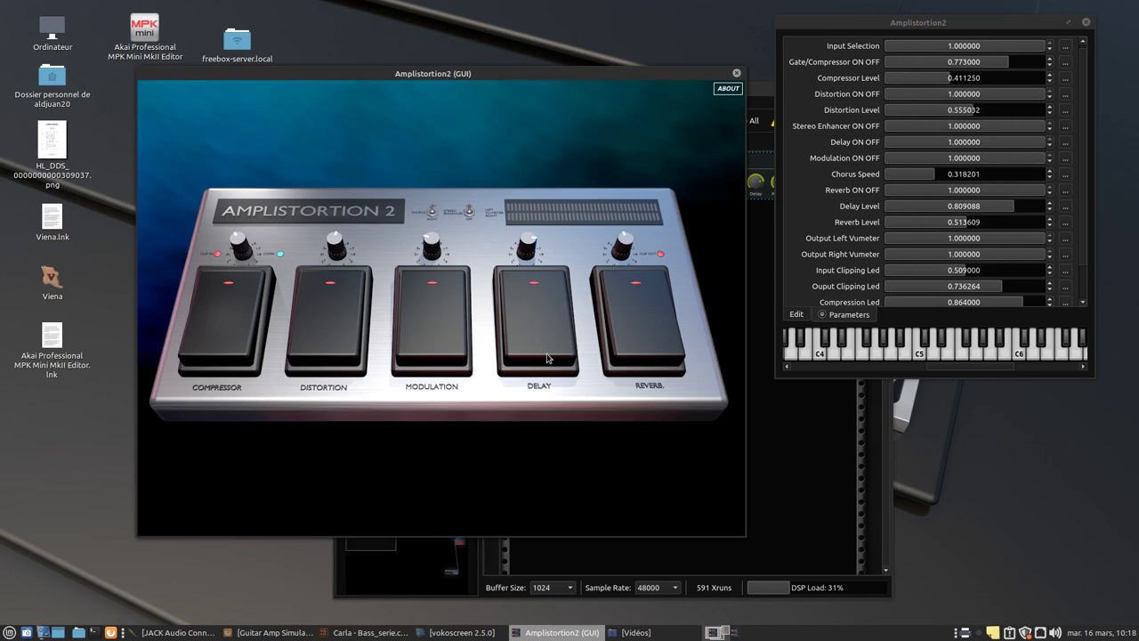
{"action": "left_click", "coordinate": [546, 318]}
{"action": "left_click", "coordinate": [546, 318]}
{"action": "left_click_drag", "start_coordinate": [532, 238], "coordinate": [511, 230]}
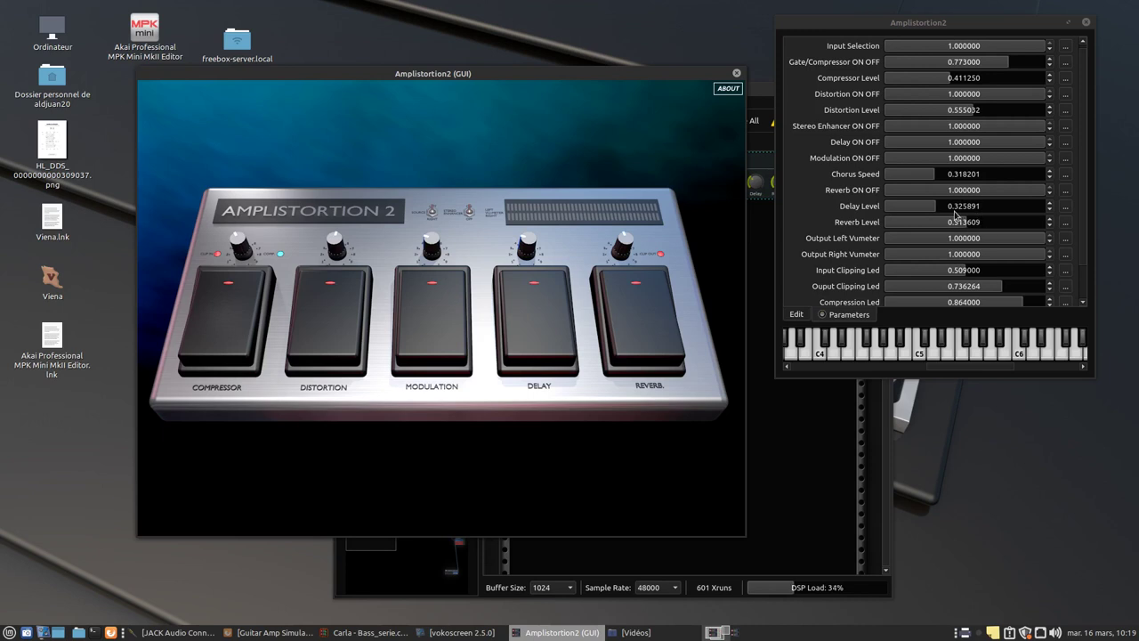
{"action": "left_click_drag", "start_coordinate": [530, 248], "coordinate": [531, 212]}
Return to the pedalboard window, lower the distortion level to 0 and switch off the stereo enhancer.
{"action": "key", "text": "alt+Tab"}
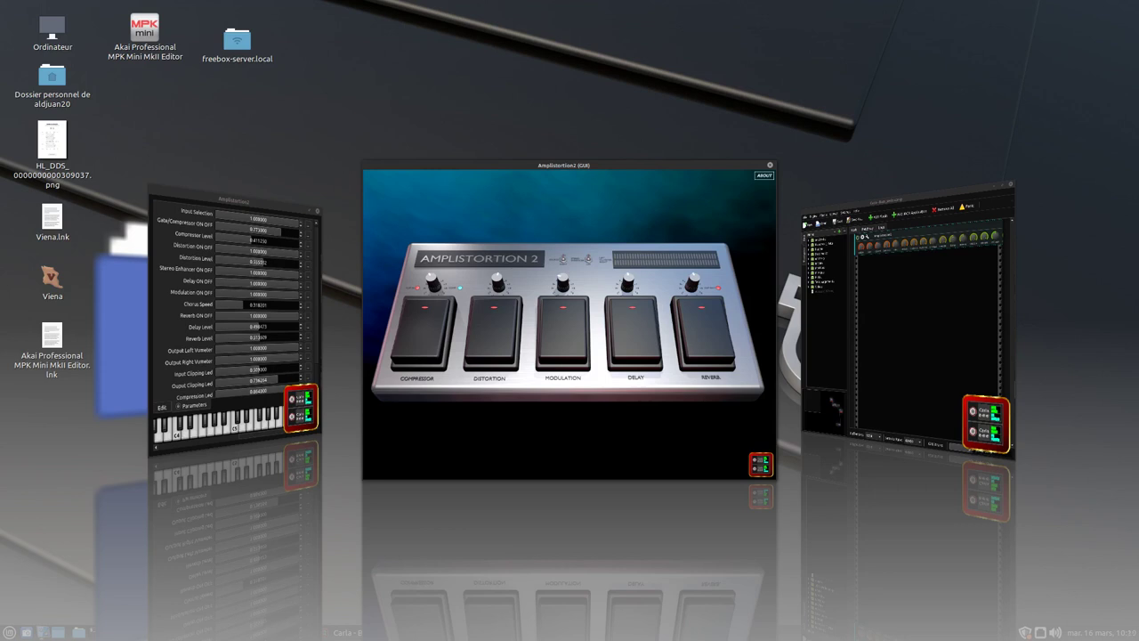
{"action": "key", "text": "Return"}
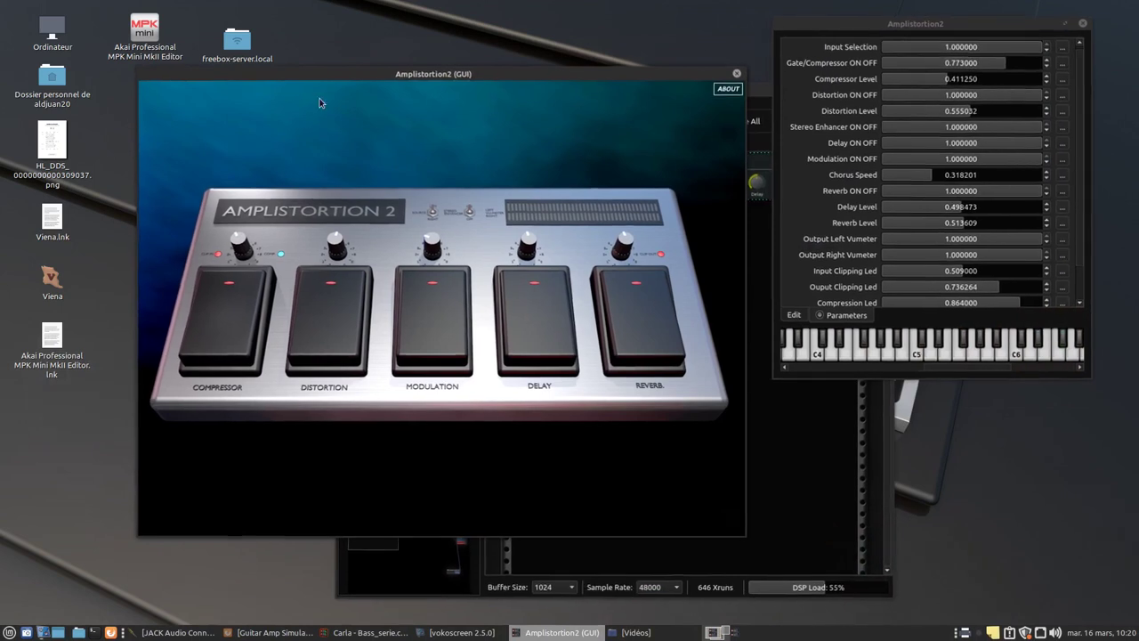
{"action": "left_click_drag", "start_coordinate": [334, 246], "coordinate": [324, 271]}
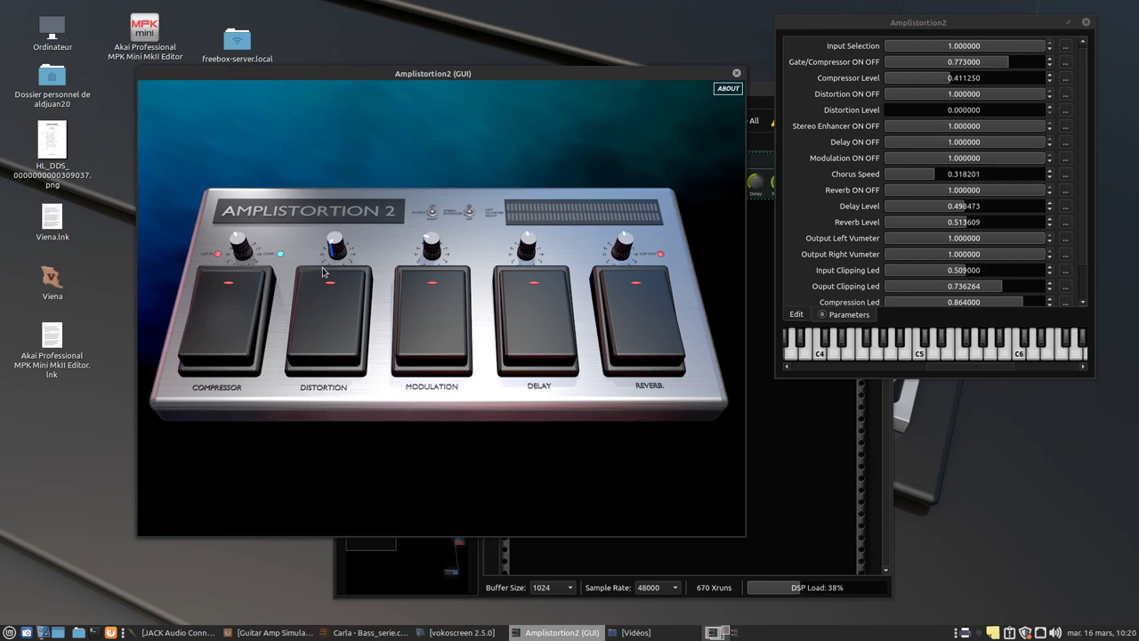
{"action": "left_click", "coordinate": [471, 213]}
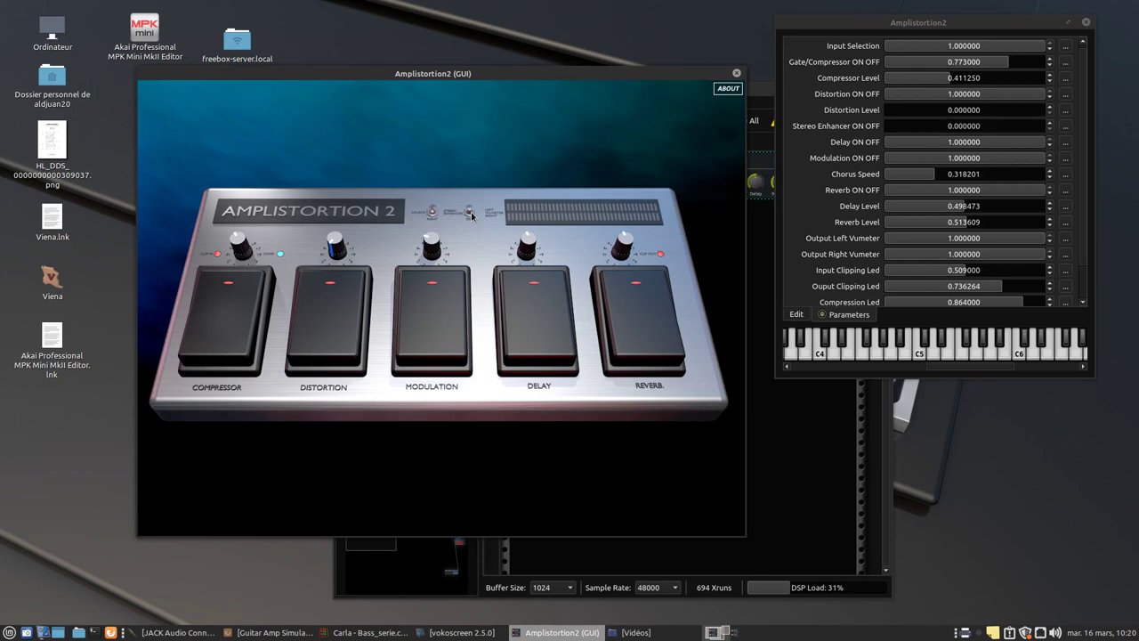
Close the Amplistortion2 pedalboard window and its parameter window.
{"action": "left_click", "coordinate": [736, 74]}
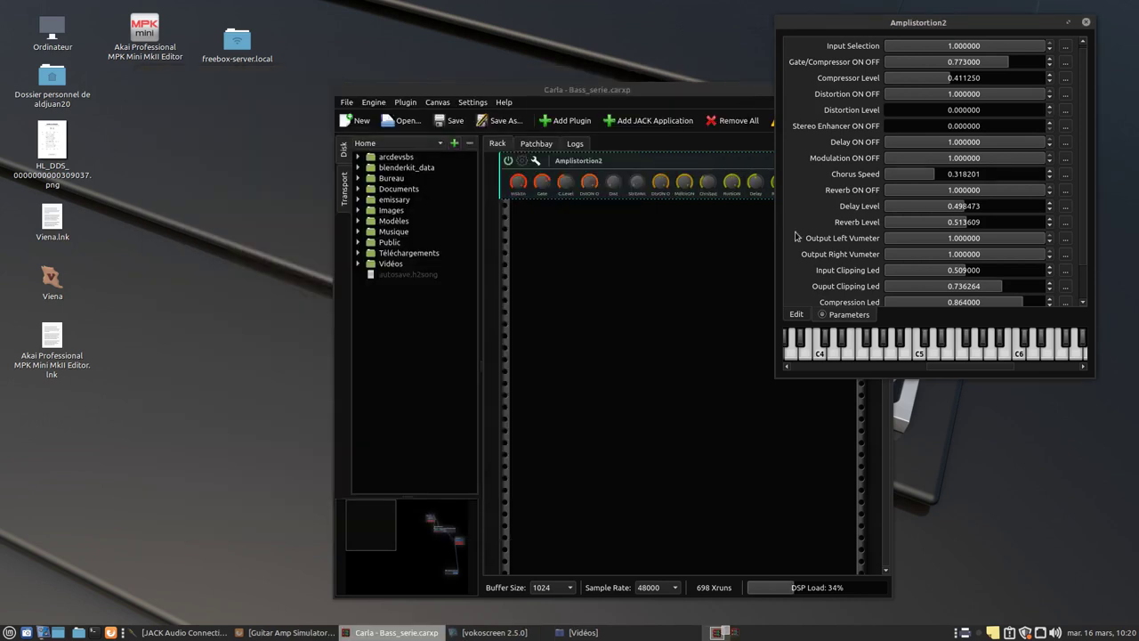
{"action": "left_click", "coordinate": [1086, 21]}
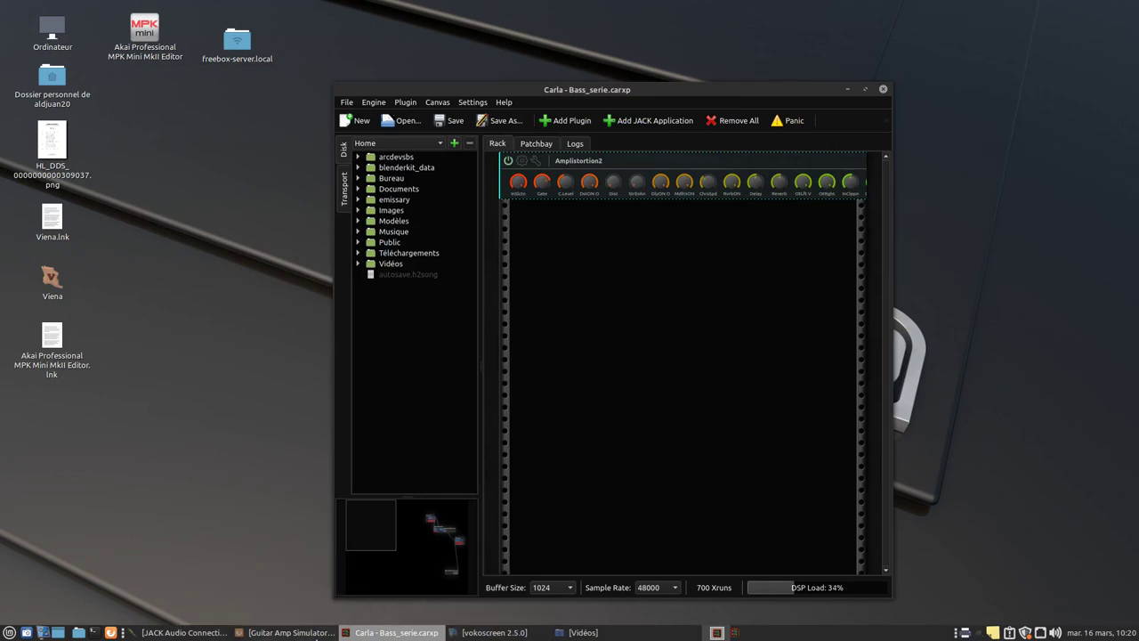
Switch to Firefox and look over the Guitar Amp Simulators page on the EXE Consulting site.
{"action": "left_click", "coordinate": [294, 632]}
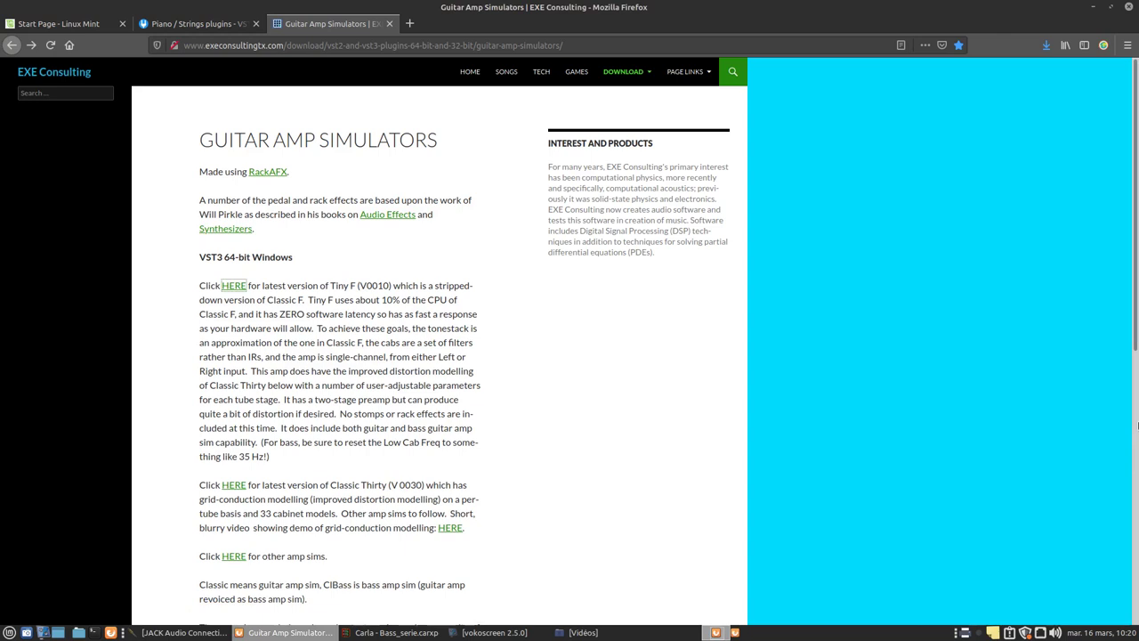
{"action": "scroll", "coordinate": [1138, 426], "scroll_direction": "down", "scroll_amount": 3}
{"action": "scroll", "coordinate": [1137, 425], "scroll_direction": "up", "scroll_amount": 3}
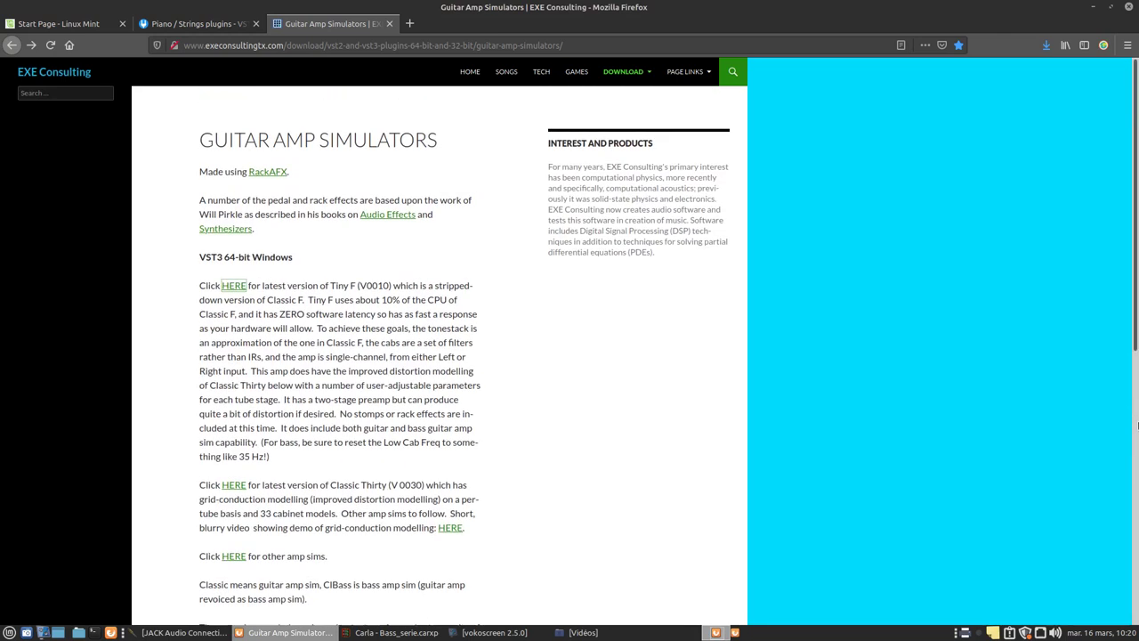